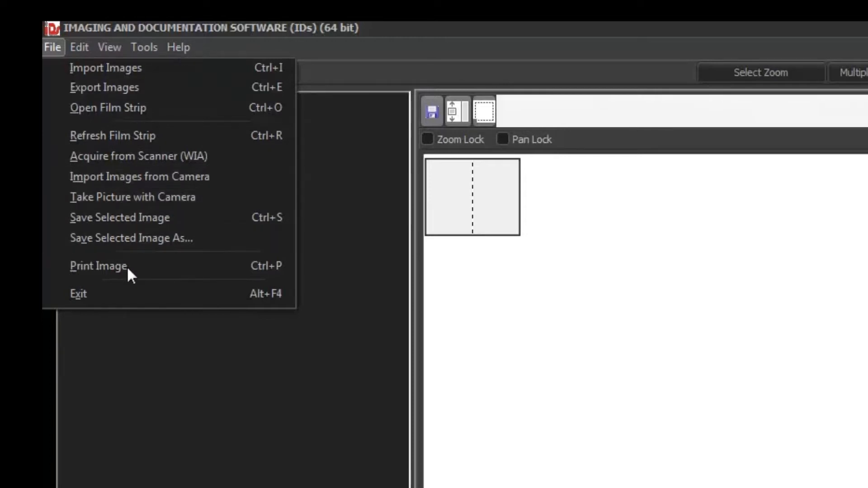
Load CASE6L~1.TIF from the film strip into the Image 1 viewer.
{"action": "mouse_move", "coordinate": [78, 47]}
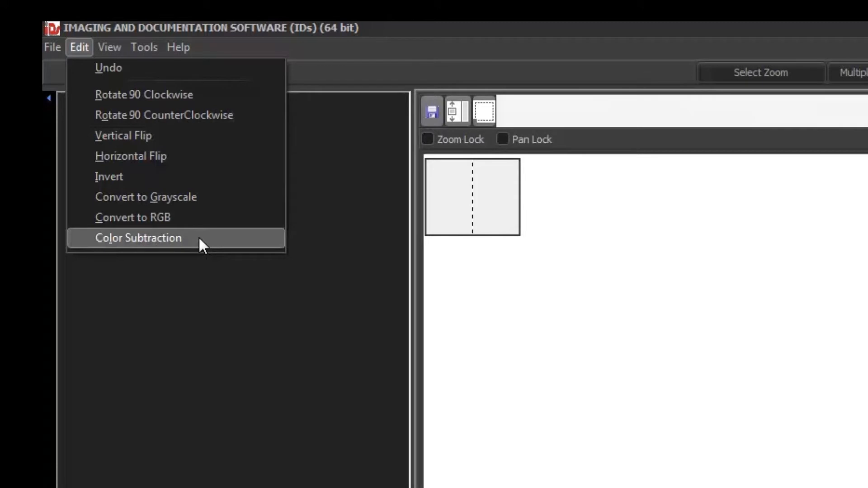
{"action": "mouse_move", "coordinate": [107, 48]}
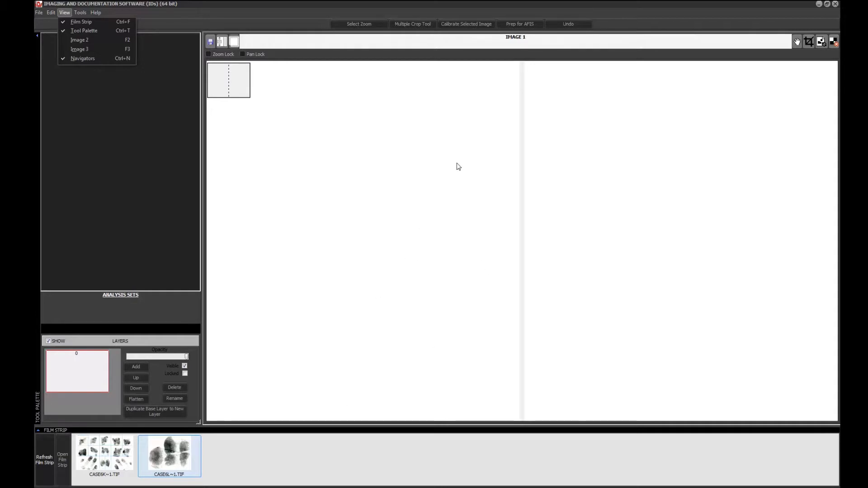
{"action": "left_click", "coordinate": [523, 42]}
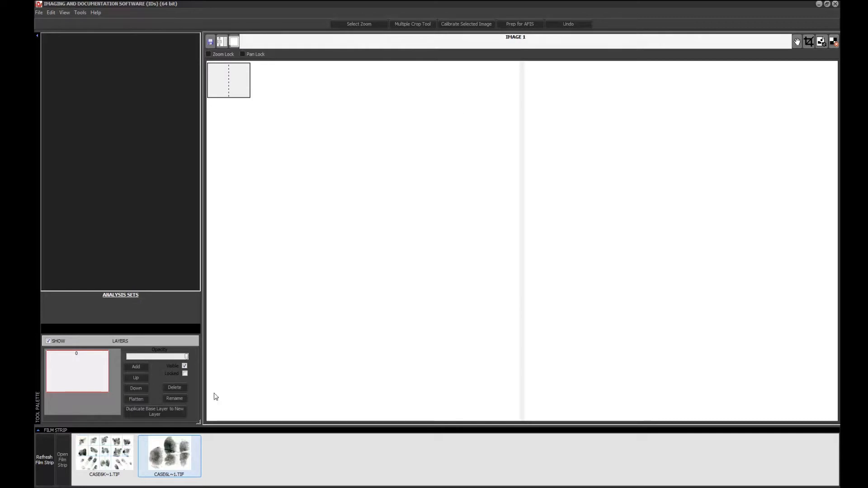
{"action": "double_click", "coordinate": [189, 455]}
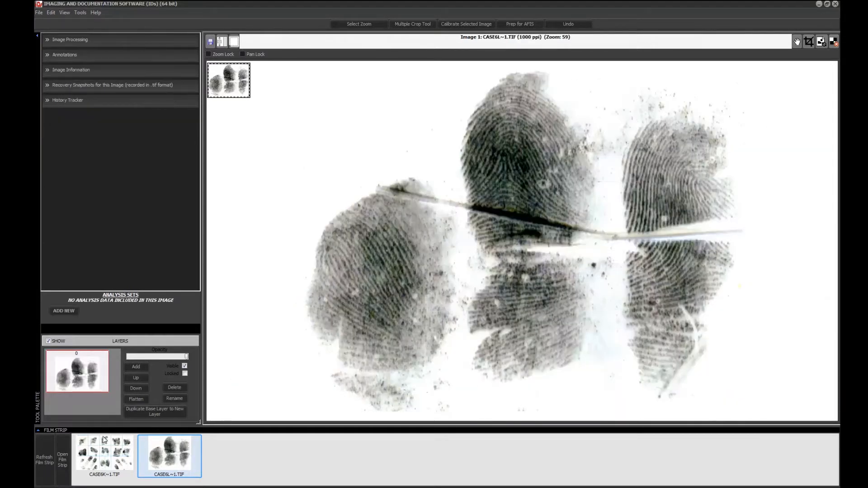
Collapse and reopen the film strip, and switch its visibility off and on again.
{"action": "left_click", "coordinate": [55, 430]}
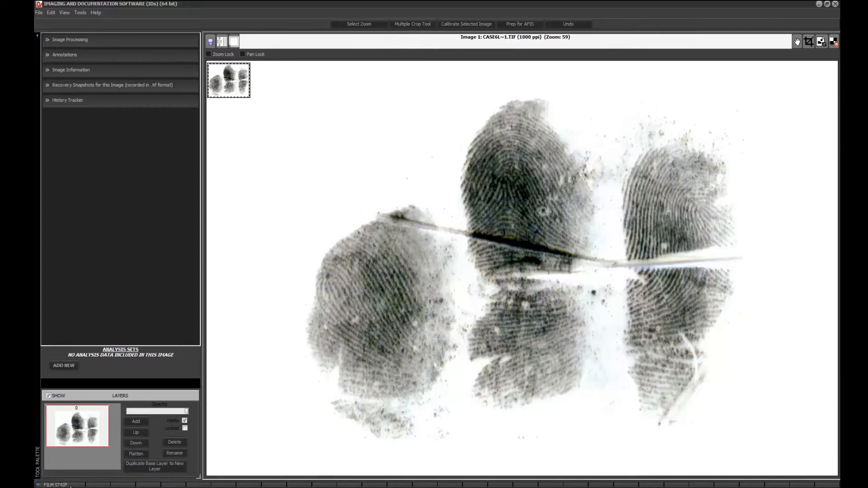
{"action": "left_click", "coordinate": [71, 485]}
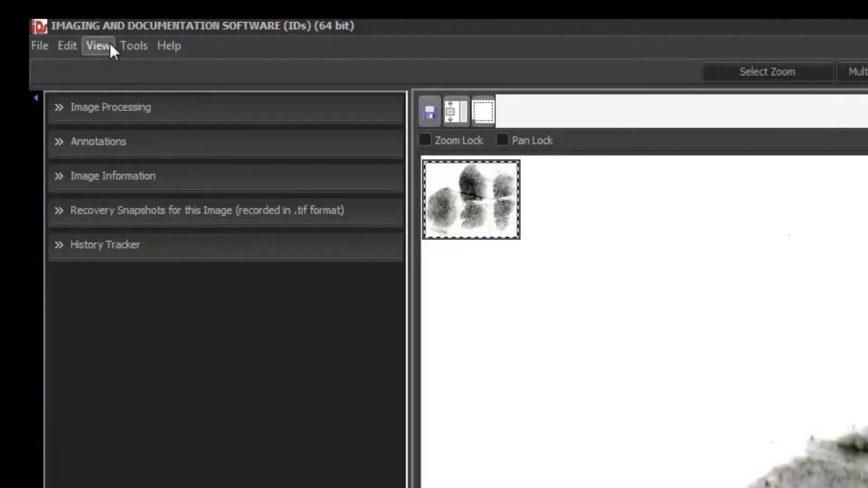
{"action": "left_click", "coordinate": [111, 47]}
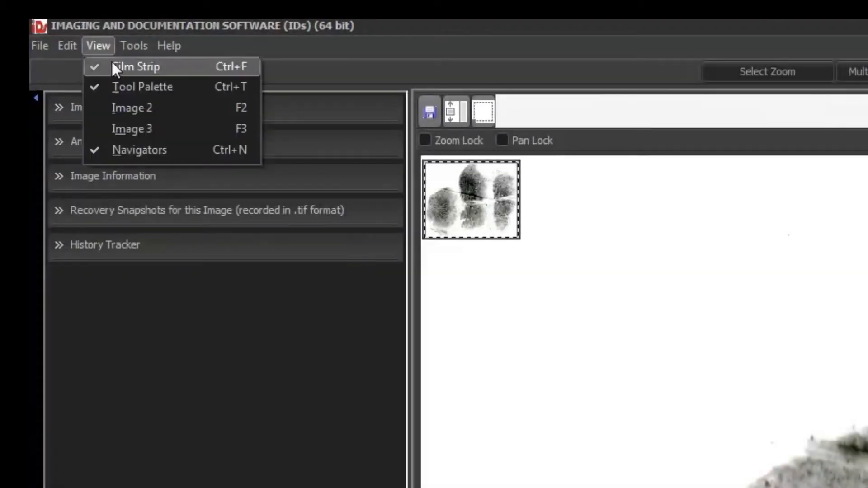
{"action": "left_click", "coordinate": [114, 68]}
{"action": "left_click", "coordinate": [110, 49]}
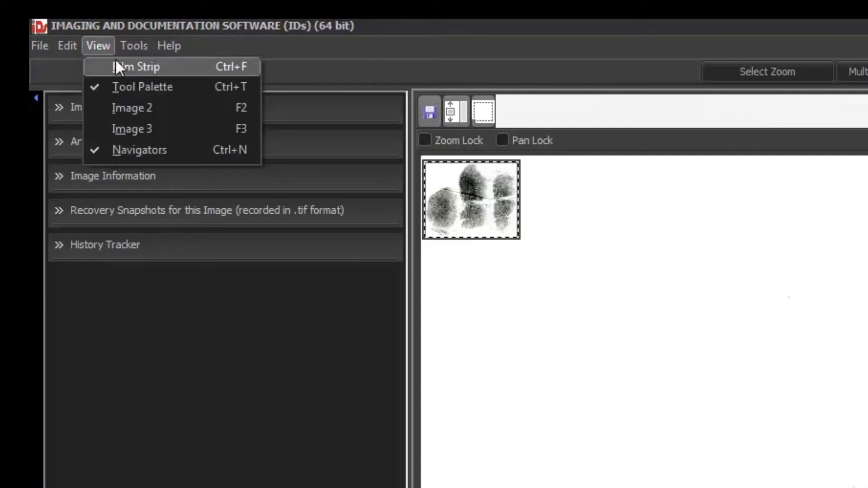
{"action": "left_click", "coordinate": [118, 67]}
{"action": "left_click", "coordinate": [104, 46]}
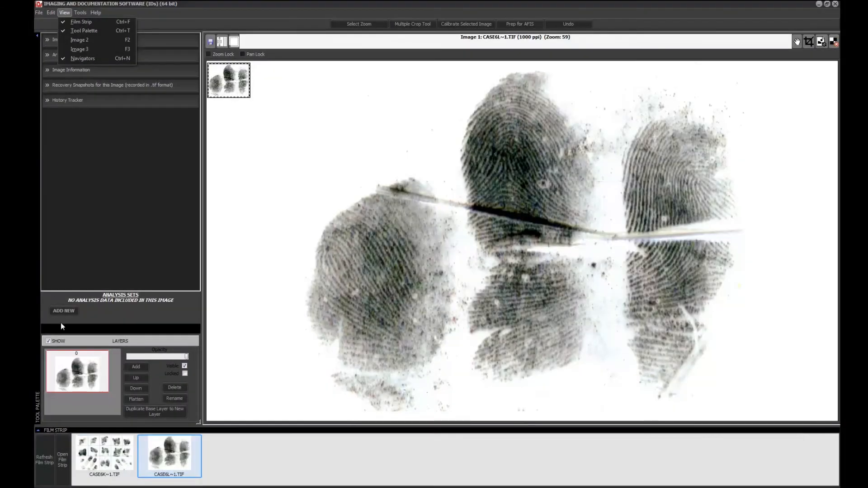
{"action": "left_click", "coordinate": [62, 325]}
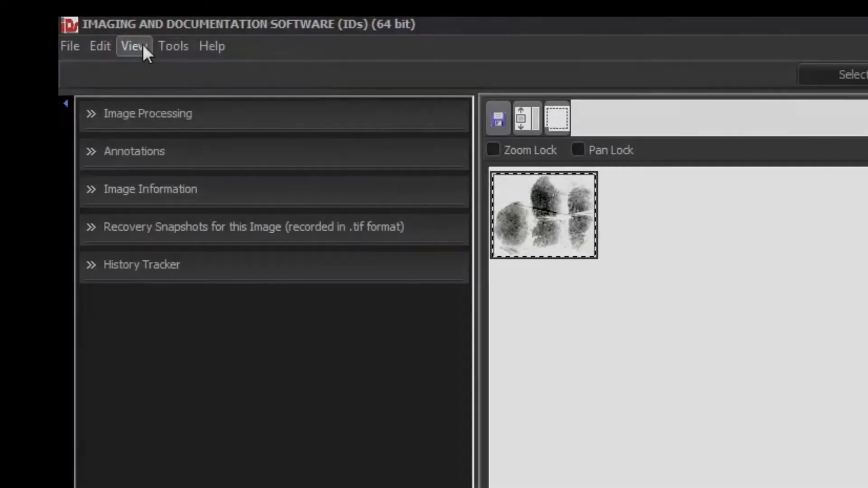
Hide and restore the tool palette, and also hide and restore the palette and film strip together.
{"action": "left_click", "coordinate": [67, 13]}
{"action": "left_click", "coordinate": [161, 91]}
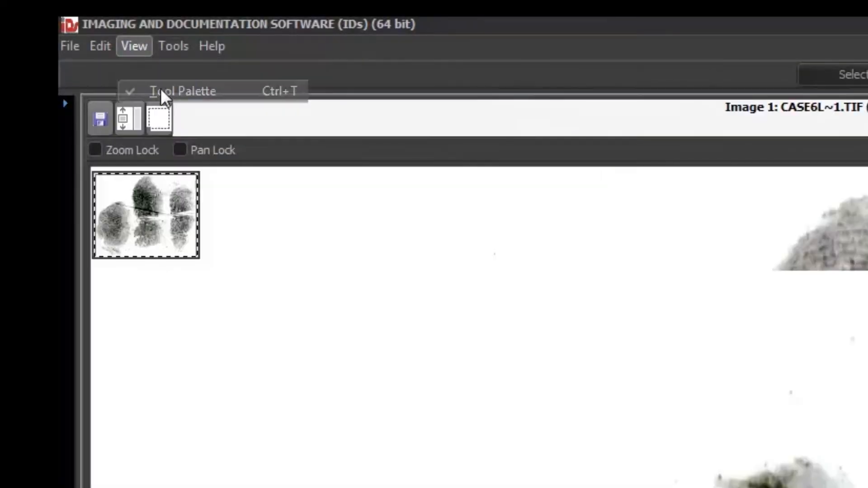
{"action": "left_click", "coordinate": [140, 51]}
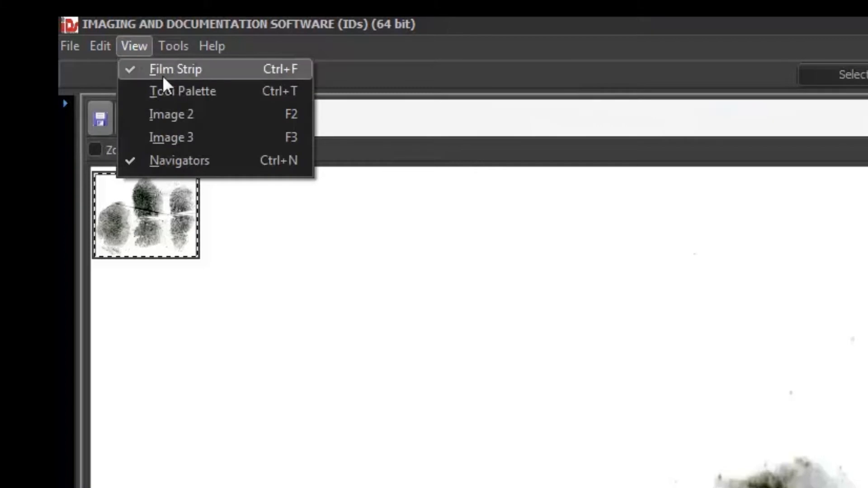
{"action": "left_click", "coordinate": [243, 92]}
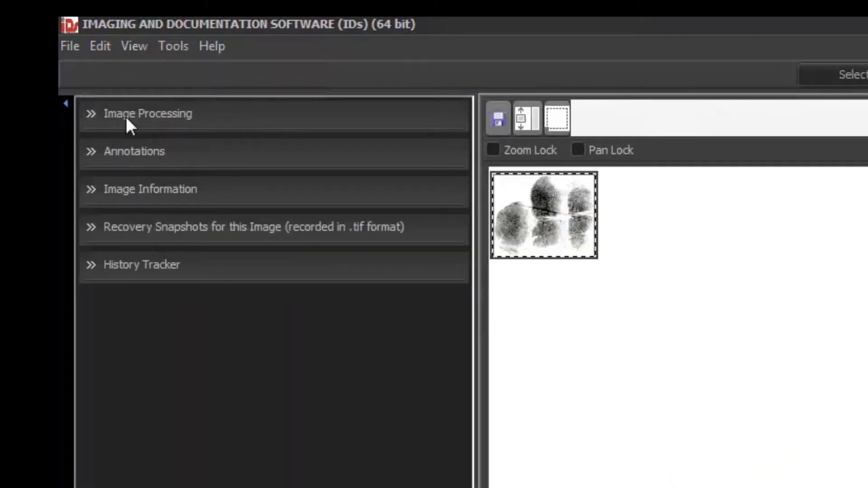
{"action": "left_click", "coordinate": [65, 103]}
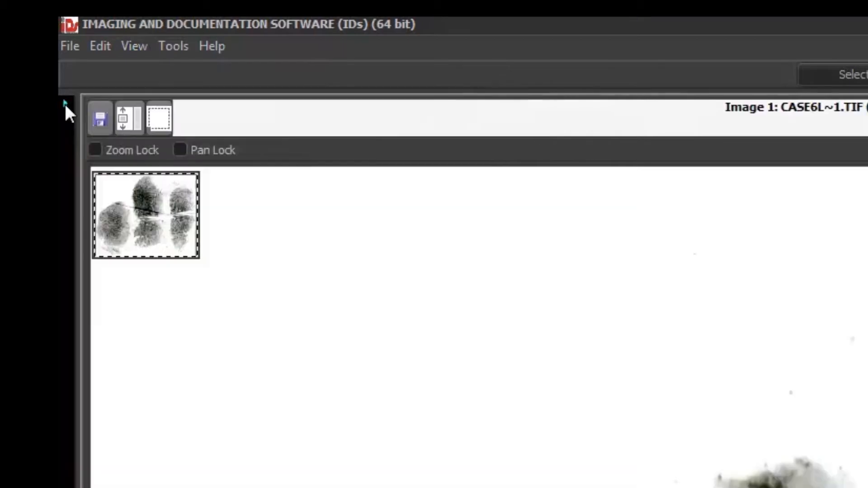
{"action": "left_click", "coordinate": [64, 104]}
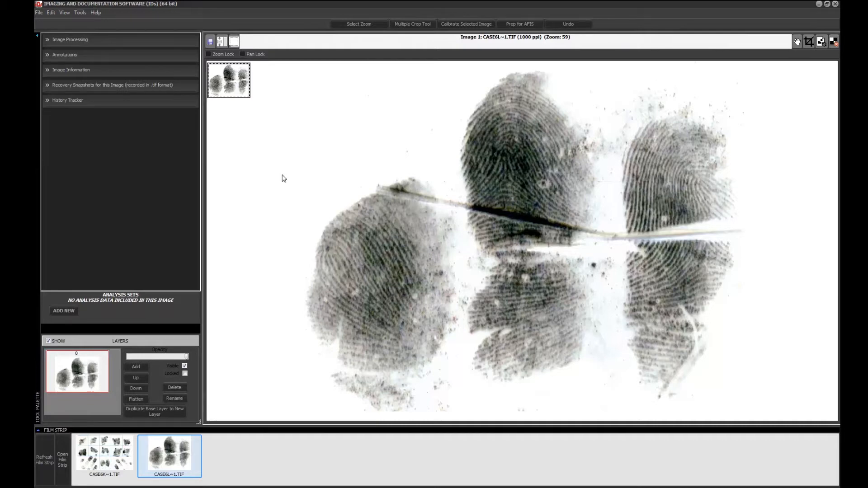
{"action": "key", "text": "Tab"}
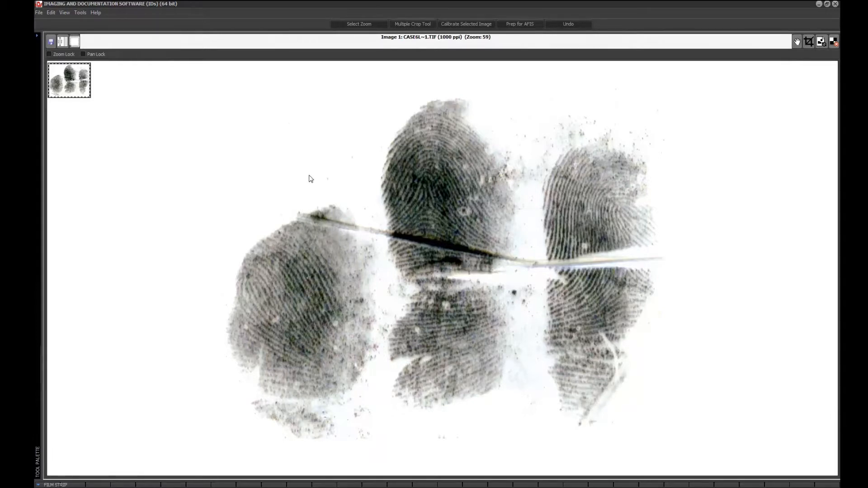
{"action": "key", "text": "Tab"}
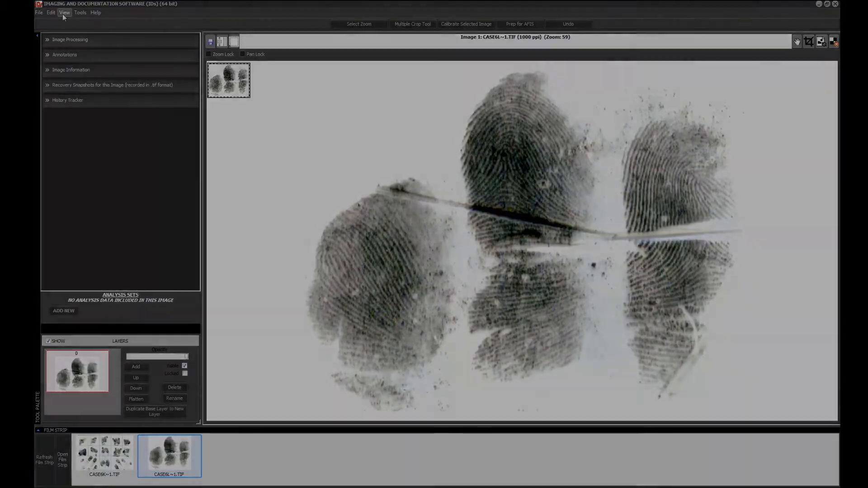
Show the Image 2 viewer beside Image 1 and load CASE6L~1.TIF into it.
{"action": "left_click", "coordinate": [63, 13]}
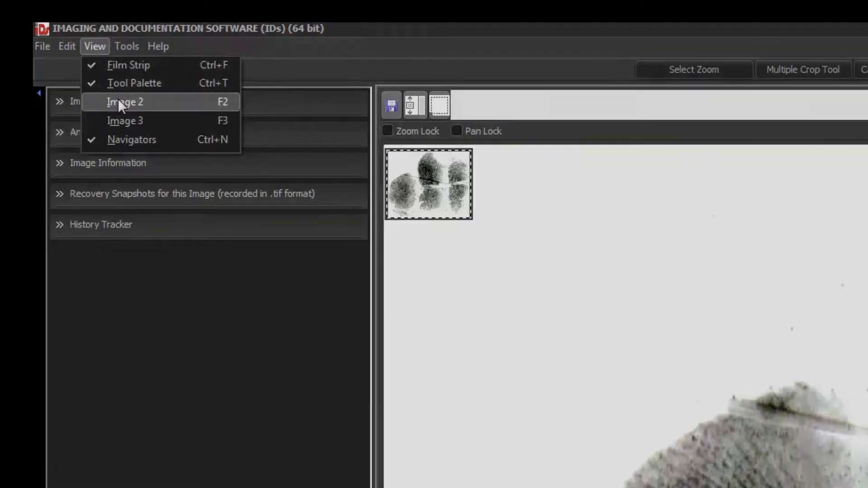
{"action": "left_click", "coordinate": [120, 103]}
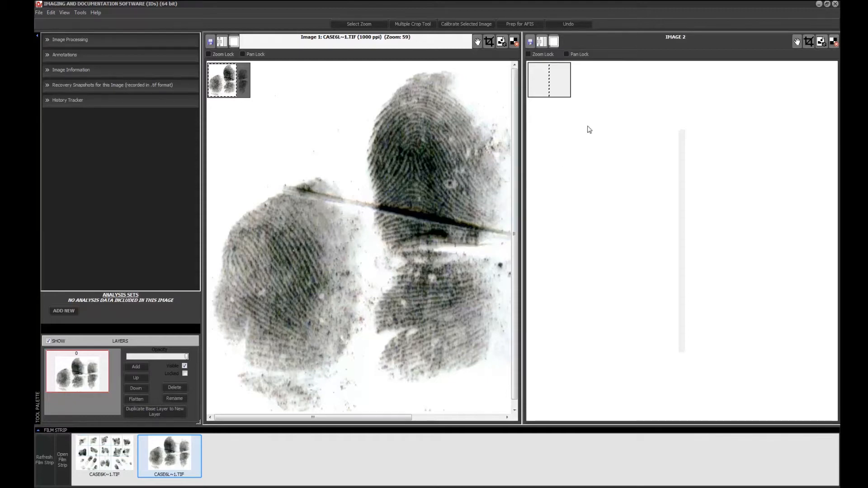
{"action": "left_click", "coordinate": [633, 77]}
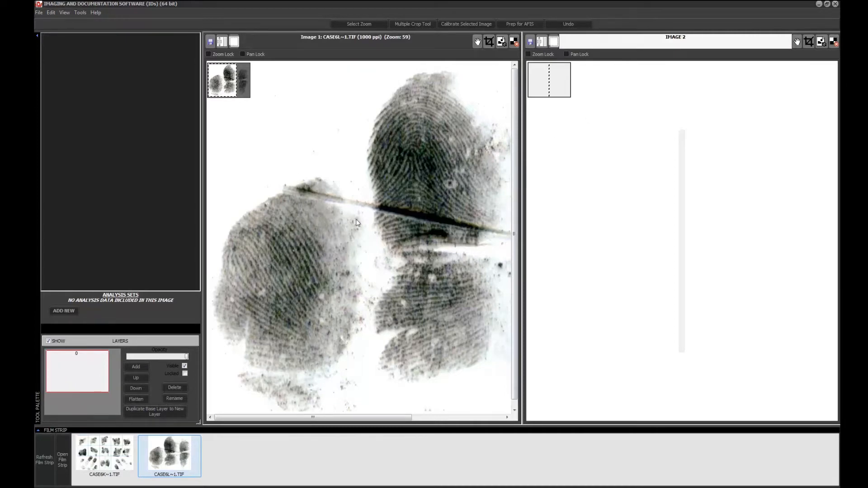
{"action": "double_click", "coordinate": [189, 454]}
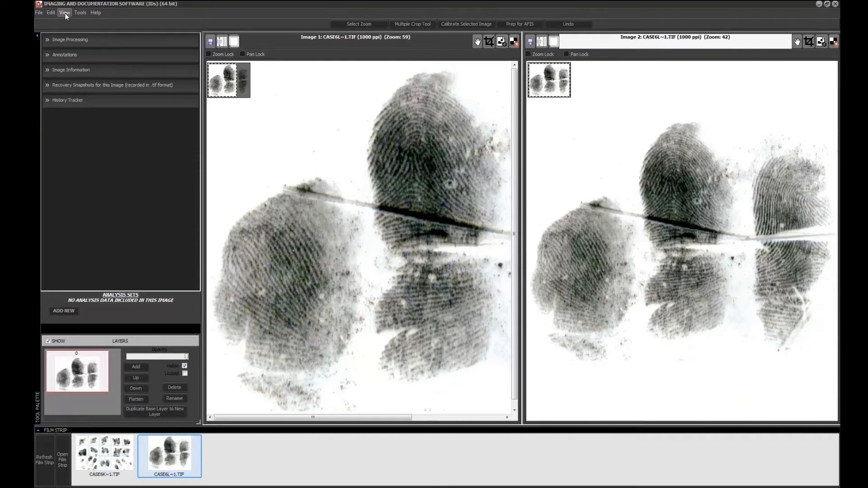
Show the Image 3 viewer and load CASE6L~1.TIF into it.
{"action": "left_click", "coordinate": [65, 14]}
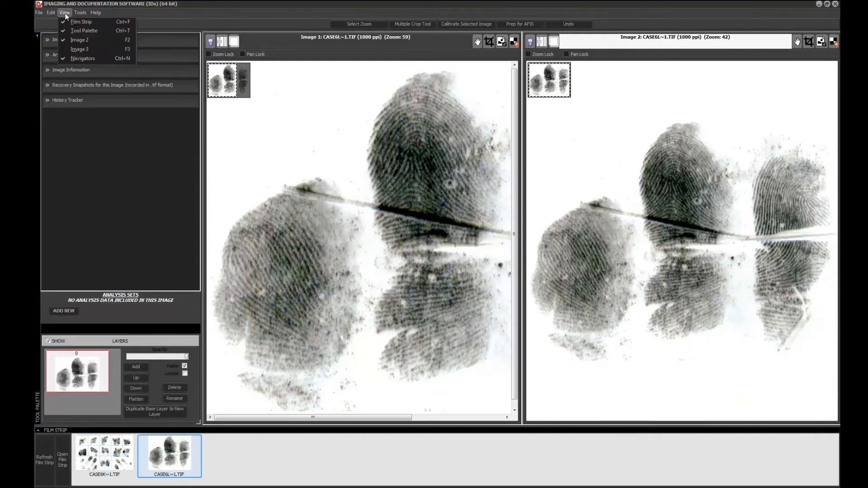
{"action": "left_click", "coordinate": [83, 50]}
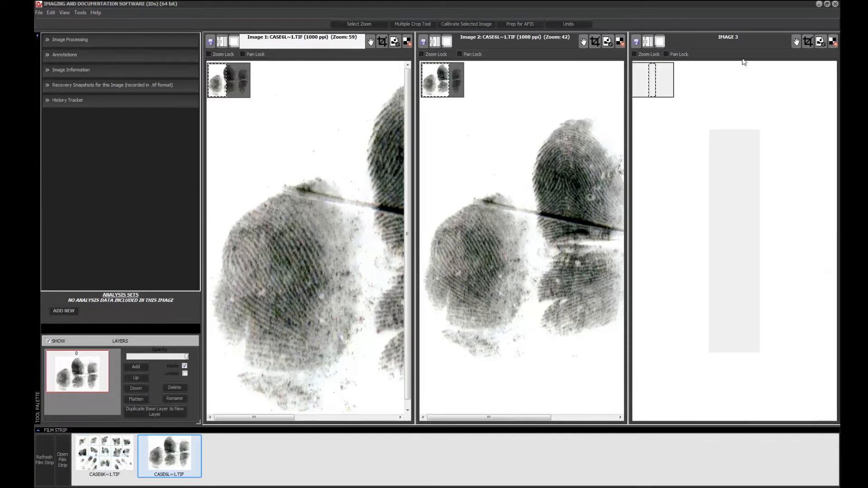
{"action": "left_click", "coordinate": [726, 116]}
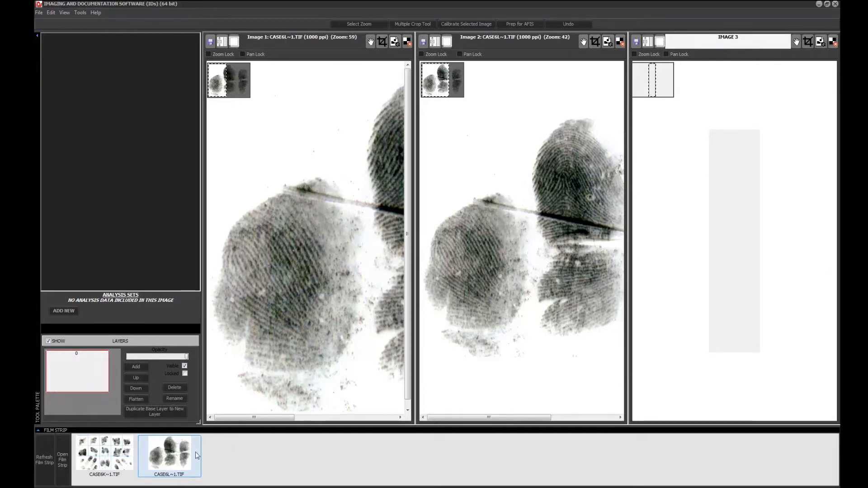
{"action": "left_click", "coordinate": [173, 461]}
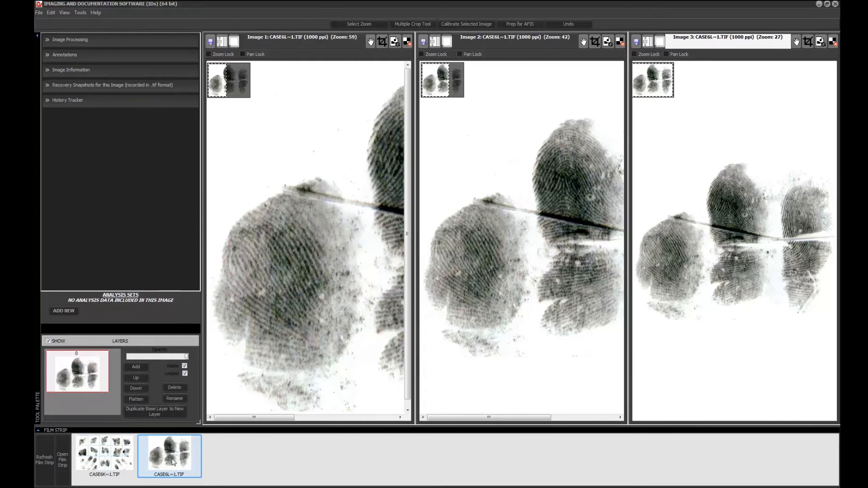
Replace the images in the Image 1 and Image 3 viewers with CASE6K~1.TIF.
{"action": "left_click", "coordinate": [495, 37]}
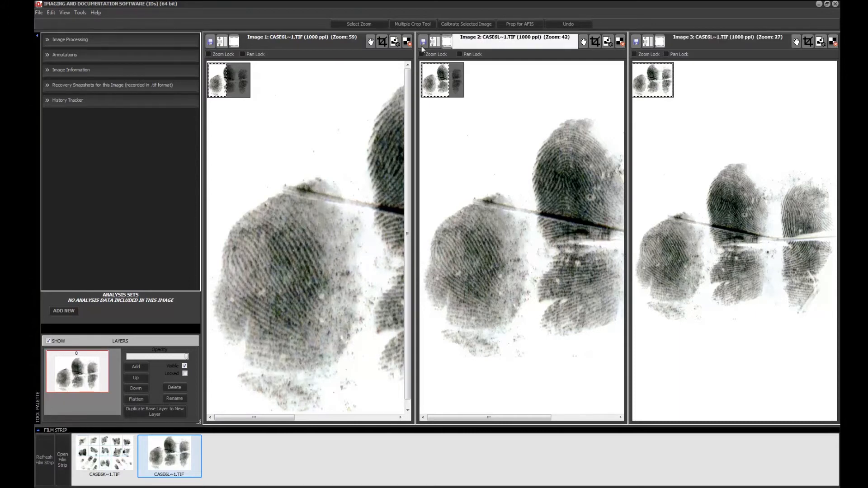
{"action": "left_click", "coordinate": [308, 39]}
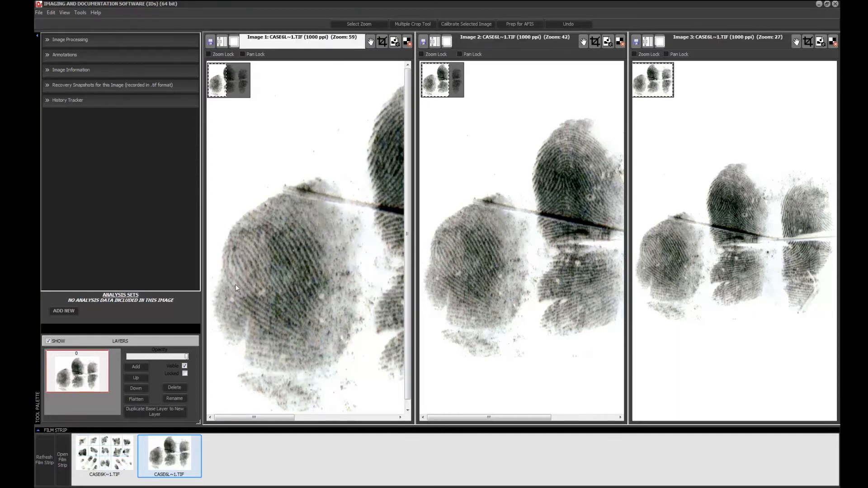
{"action": "left_click", "coordinate": [109, 467]}
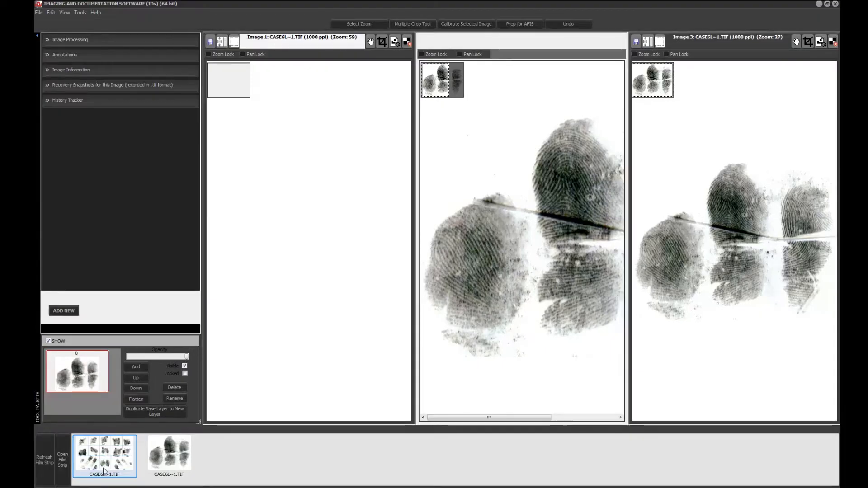
{"action": "left_click", "coordinate": [125, 445]}
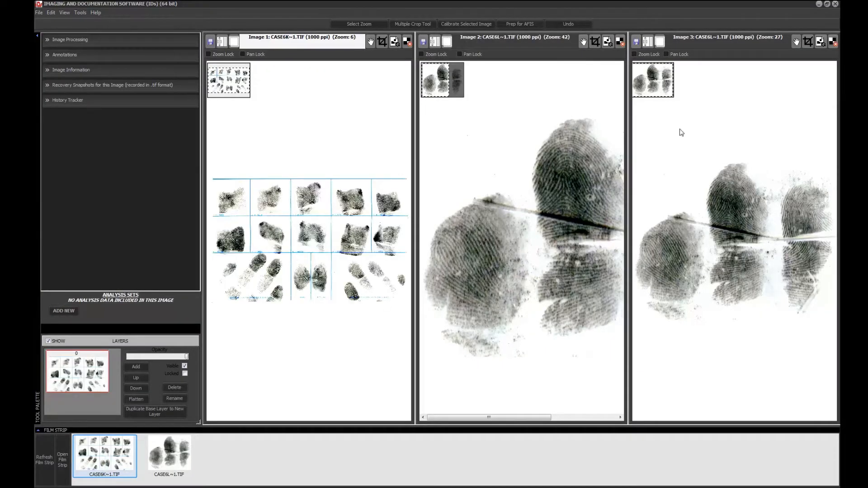
{"action": "left_click", "coordinate": [716, 45]}
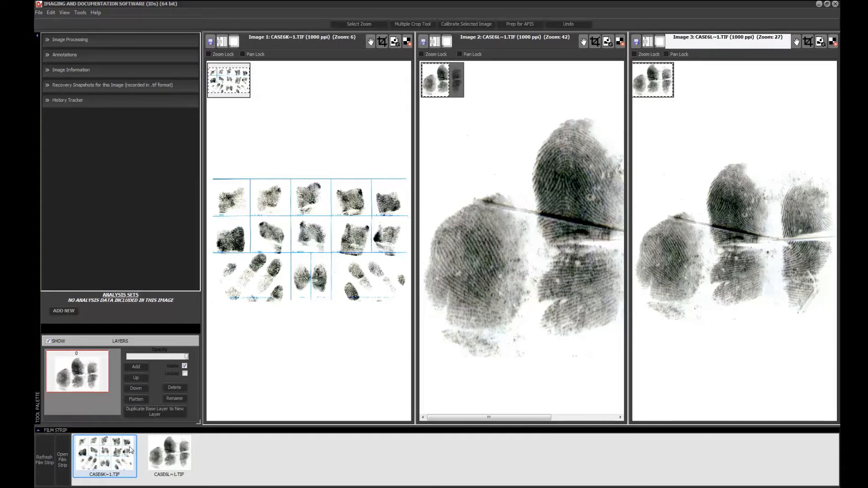
{"action": "double_click", "coordinate": [124, 460]}
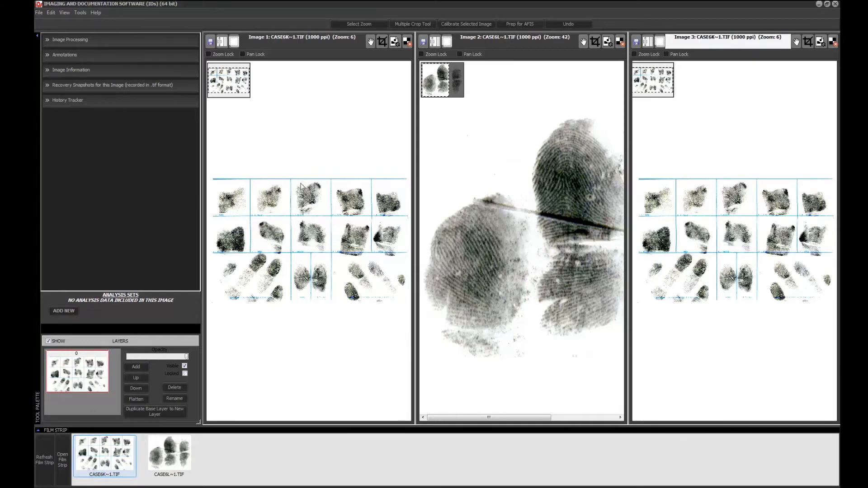
Zoom the fingerprint card in the Image 1 viewer to 9 and expand the Image Processing tools.
{"action": "left_click", "coordinate": [301, 186]}
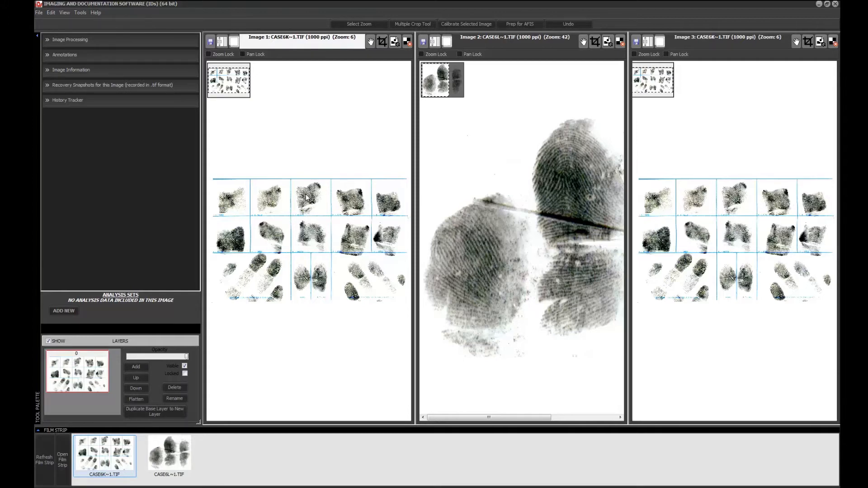
{"action": "scroll", "coordinate": [306, 197], "scroll_direction": "down", "scroll_amount": 3}
{"action": "scroll", "coordinate": [306, 197], "scroll_direction": "up", "scroll_amount": 2}
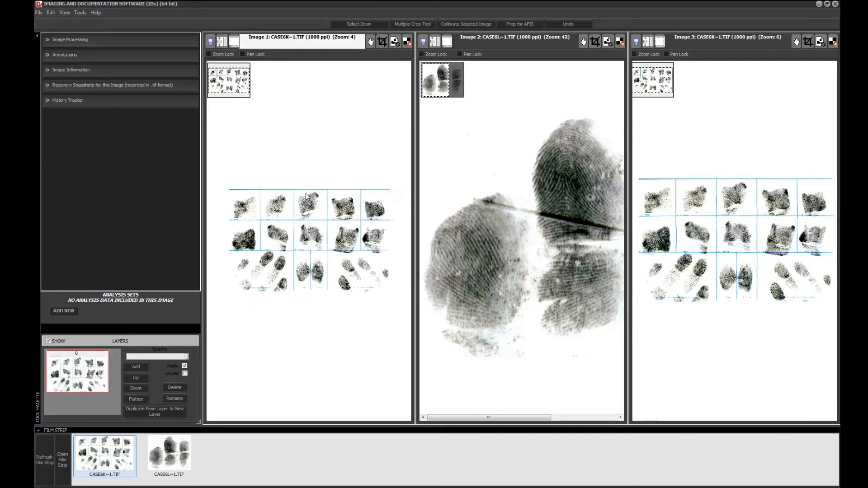
{"action": "scroll", "coordinate": [306, 196], "scroll_direction": "up", "scroll_amount": 5}
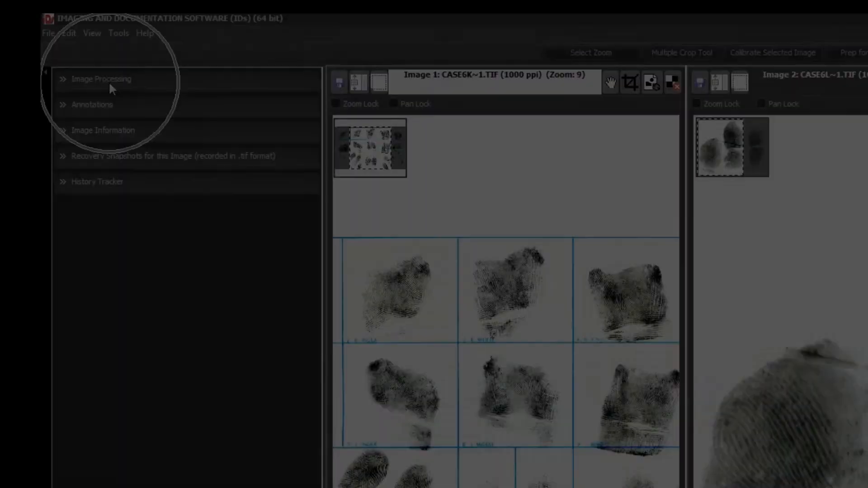
{"action": "left_click", "coordinate": [109, 82]}
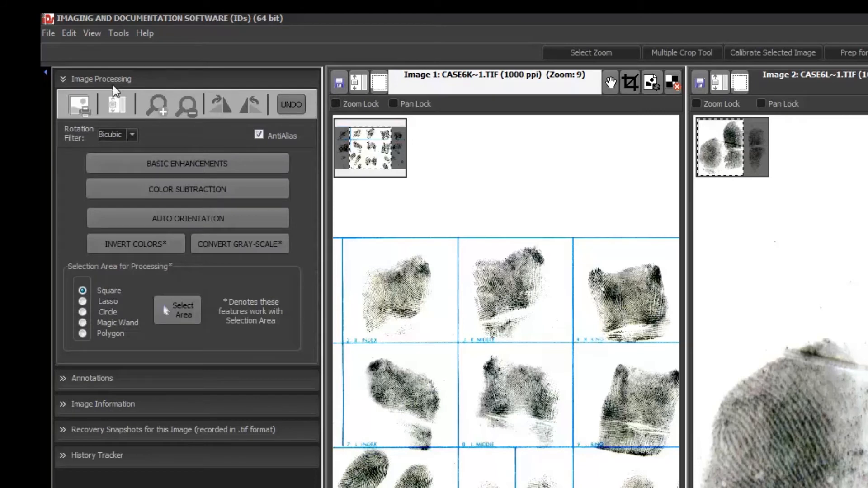
Zoom the fingerprint card in the Image 1 viewer in to 13 and back out to 10.
{"action": "left_click", "coordinate": [160, 107]}
{"action": "left_click", "coordinate": [160, 107]}
{"action": "left_click", "coordinate": [160, 106]}
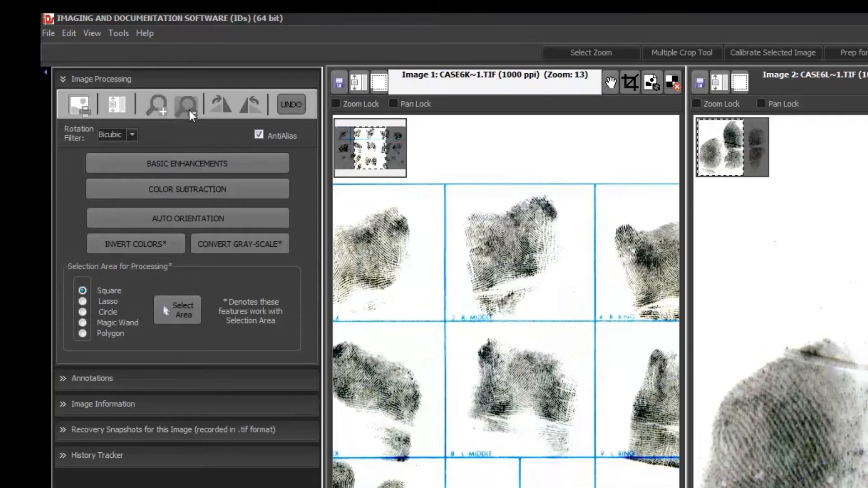
{"action": "left_click", "coordinate": [189, 111]}
{"action": "left_click", "coordinate": [189, 111]}
{"action": "left_click", "coordinate": [188, 110]}
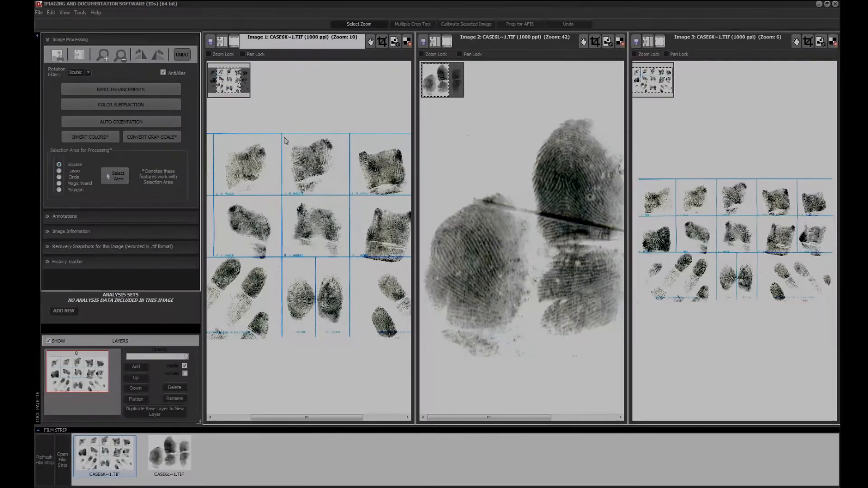
Use Select Zoom to enlarge the R MIDDLE print in Image 1 and a fingertip in the lower-right print group in Image 3.
{"action": "left_click_drag", "start_coordinate": [287, 143], "coordinate": [343, 194]}
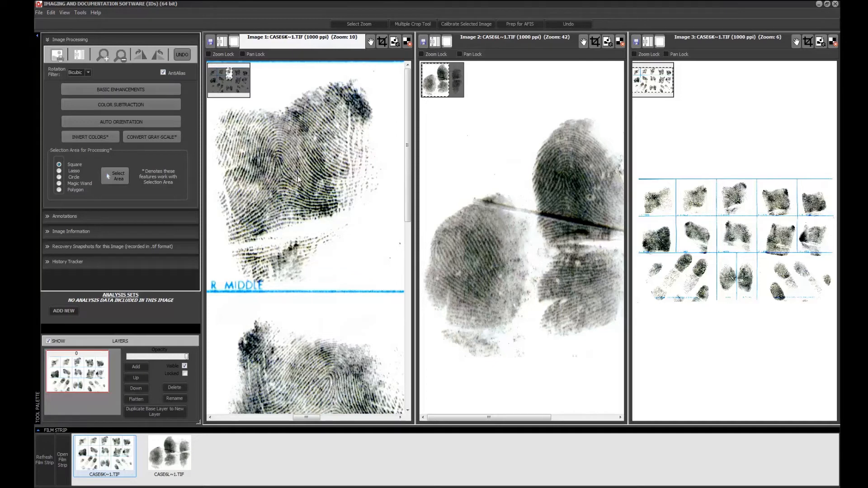
{"action": "left_click", "coordinate": [701, 42]}
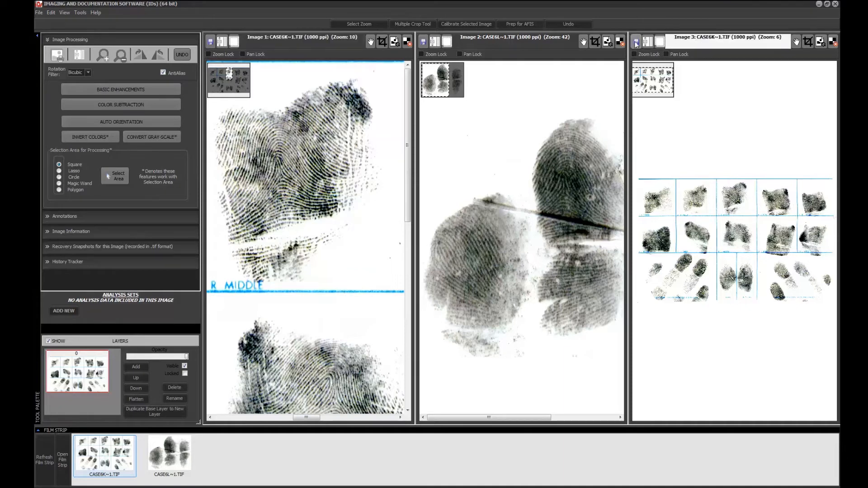
{"action": "left_click", "coordinate": [364, 23]}
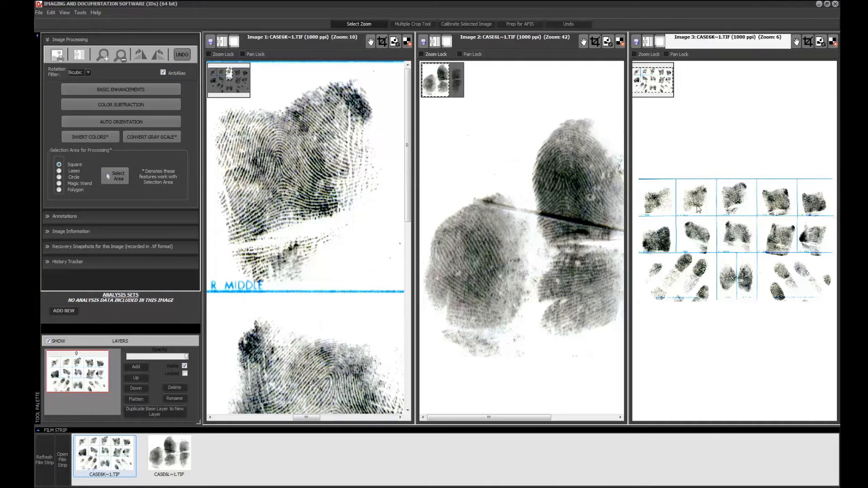
{"action": "left_click_drag", "start_coordinate": [772, 259], "coordinate": [795, 287]}
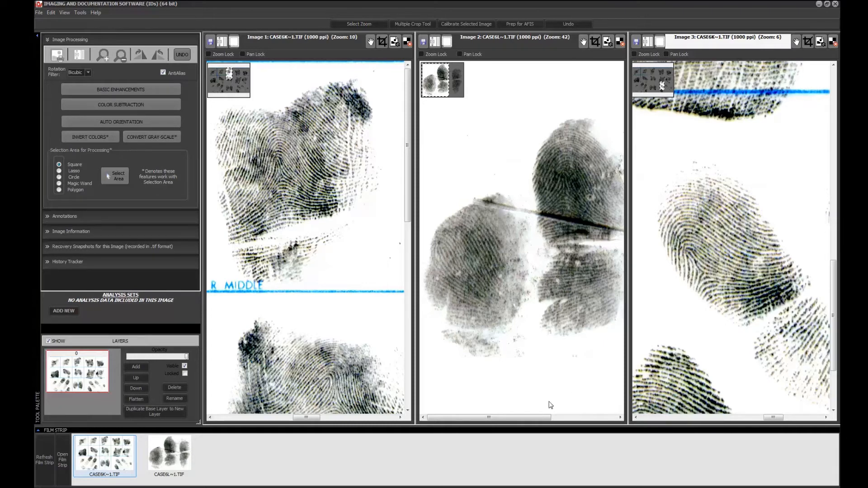
Enlarge the upper middle fingerprint in the Image 2 viewer with Select Zoom and adjust its zoom to 64.
{"action": "left_click_drag", "start_coordinate": [544, 419], "coordinate": [574, 419]}
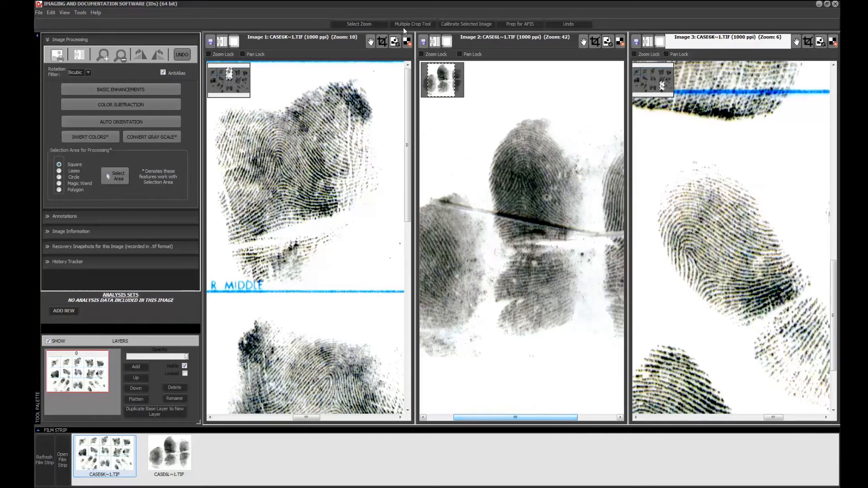
{"action": "left_click", "coordinate": [369, 25]}
{"action": "left_click", "coordinate": [523, 217]}
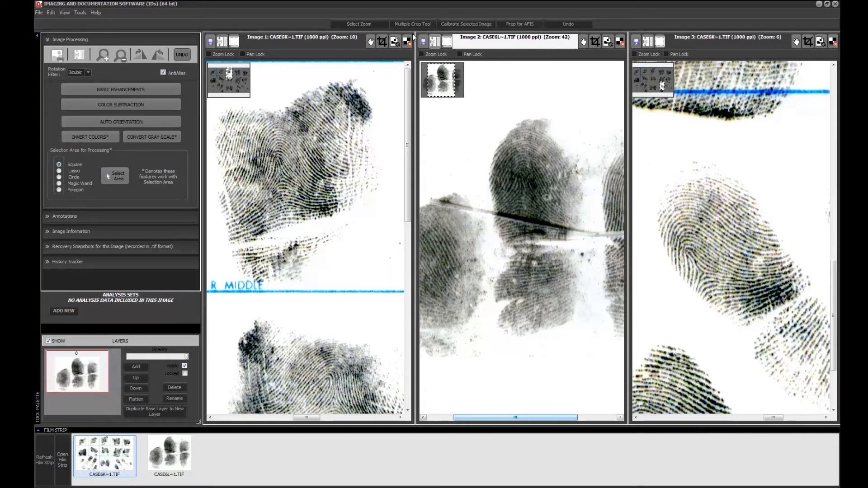
{"action": "left_click", "coordinate": [367, 26]}
{"action": "left_click_drag", "start_coordinate": [470, 111], "coordinate": [502, 184]}
{"action": "left_click_drag", "start_coordinate": [548, 242], "coordinate": [588, 275]}
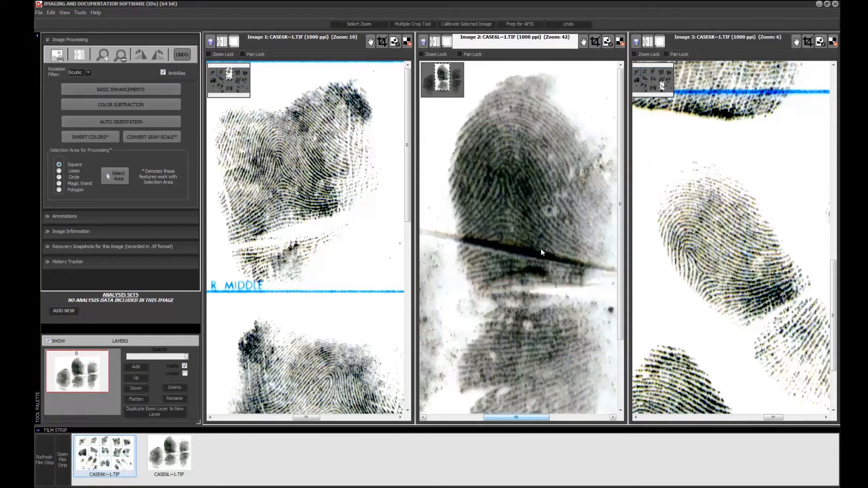
{"action": "scroll", "coordinate": [541, 251], "scroll_direction": "up", "scroll_amount": 4}
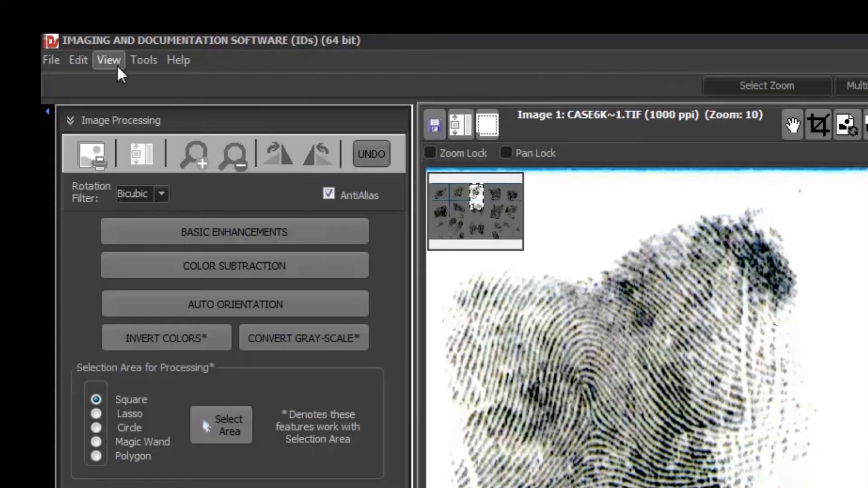
Pan Image 1 with its navigator to the R. THUMB print and back to the R MIDDLE print.
{"action": "left_click", "coordinate": [116, 64]}
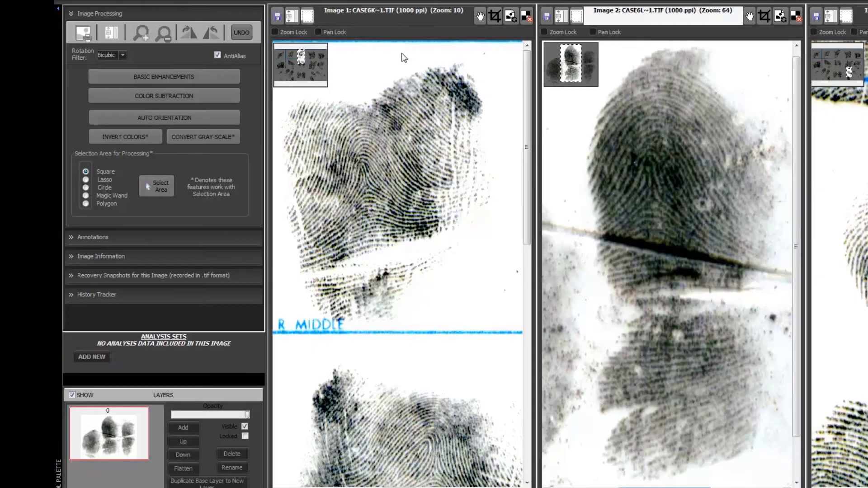
{"action": "left_click", "coordinate": [398, 67]}
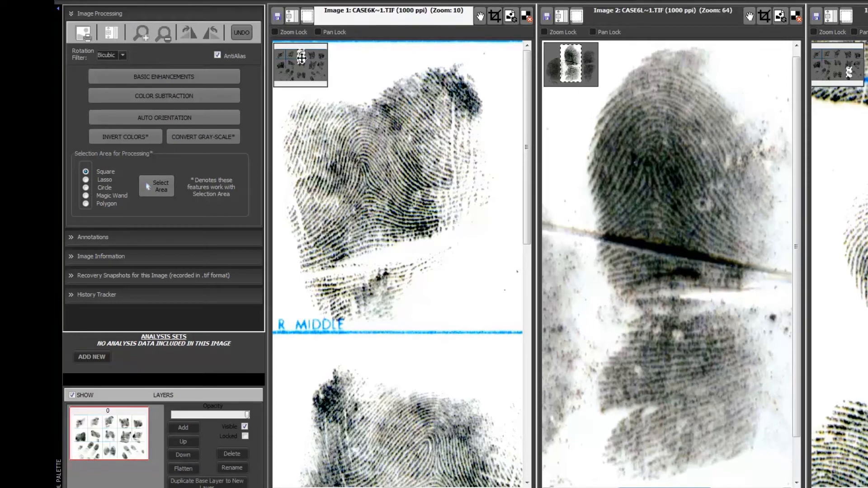
{"action": "left_click_drag", "start_coordinate": [302, 58], "coordinate": [282, 55]}
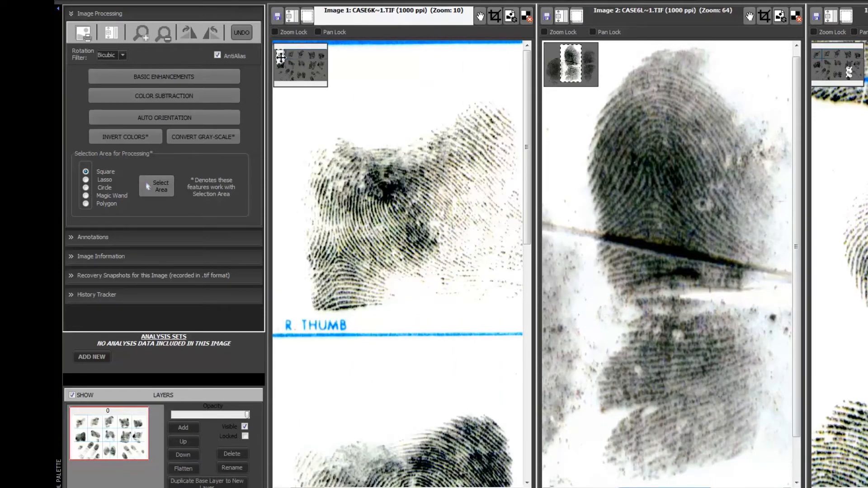
{"action": "left_click_drag", "start_coordinate": [280, 58], "coordinate": [300, 57]}
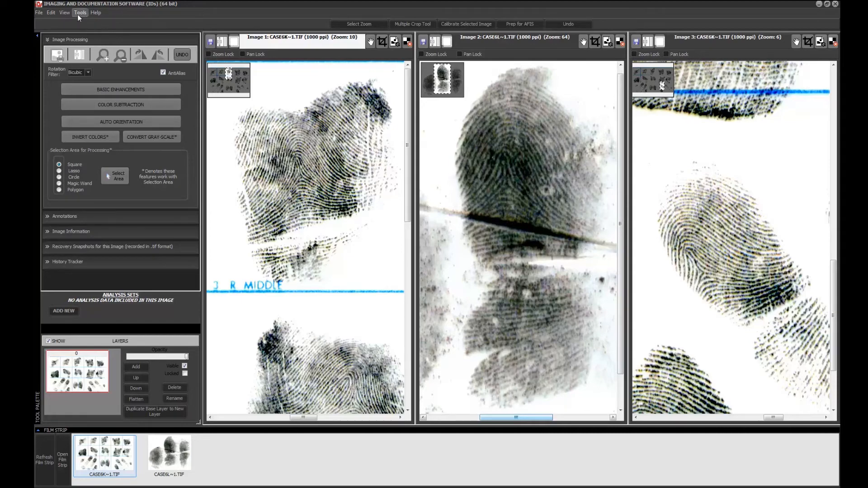
Hide the navigators in the image viewers and show them again.
{"action": "left_click", "coordinate": [65, 13]}
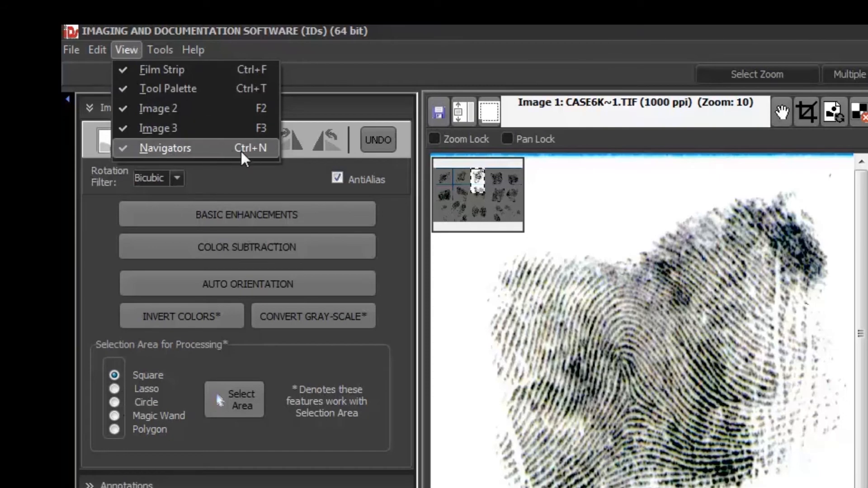
{"action": "left_click", "coordinate": [240, 151]}
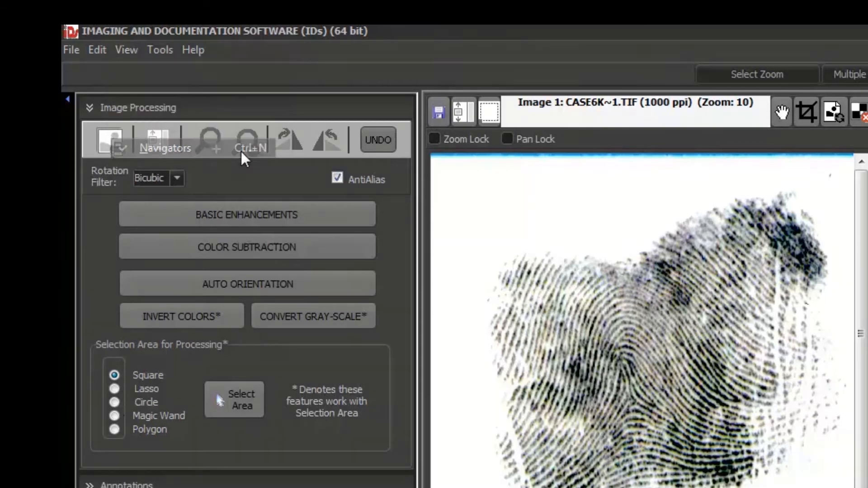
{"action": "left_click", "coordinate": [125, 53]}
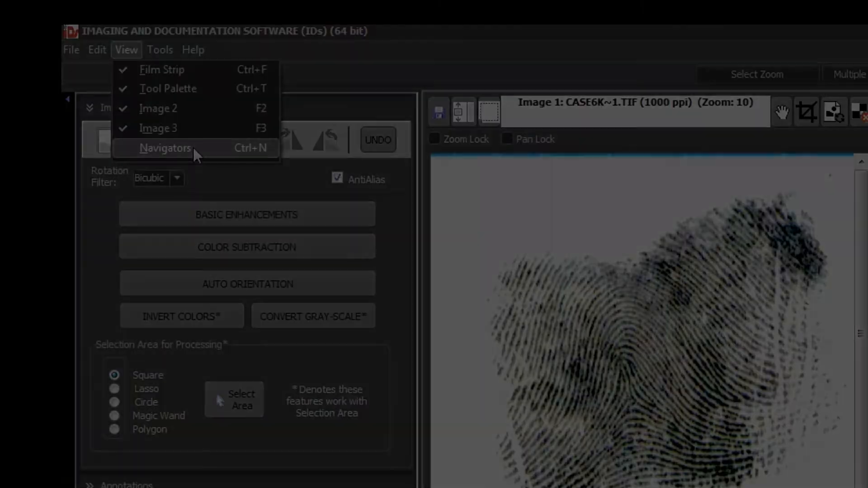
{"action": "left_click", "coordinate": [193, 146]}
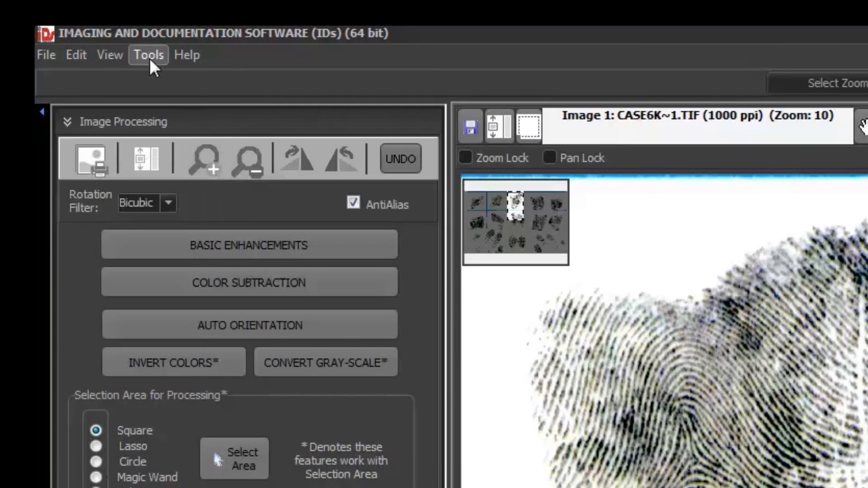
Review the available tool commands and the help options without running any of them.
{"action": "left_click", "coordinate": [81, 12]}
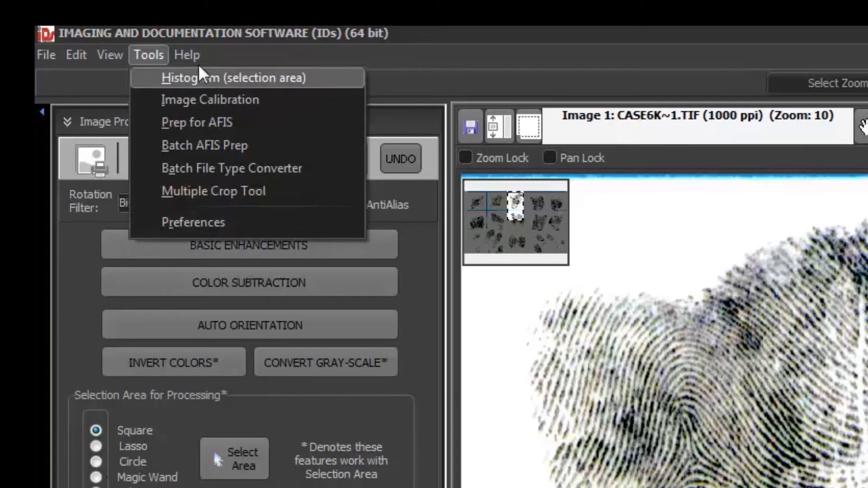
{"action": "mouse_move", "coordinate": [197, 58]}
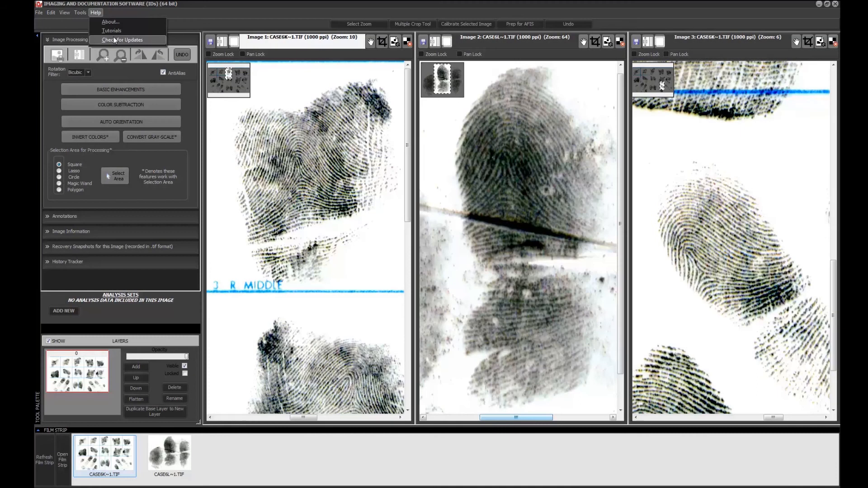
{"action": "left_click", "coordinate": [217, 9]}
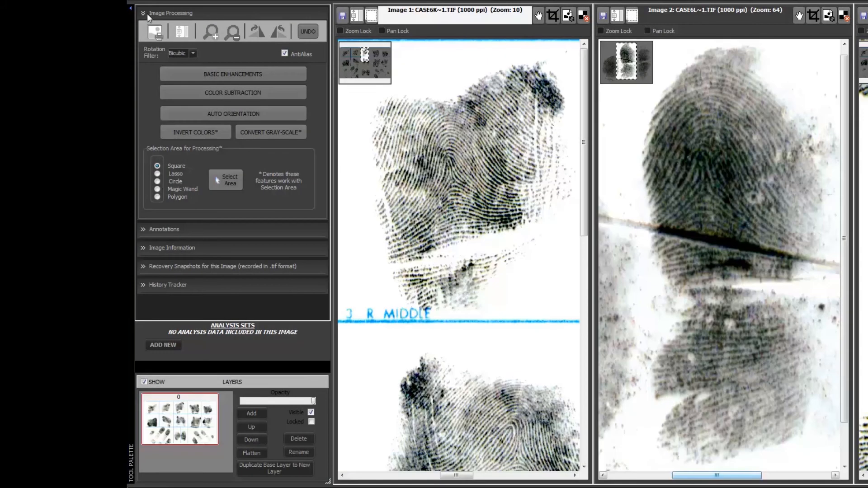
Collapse the Image Processing section and view Annotations, Image Information, Recovery Snapshots and History Tracker in turn.
{"action": "left_click", "coordinate": [51, 40]}
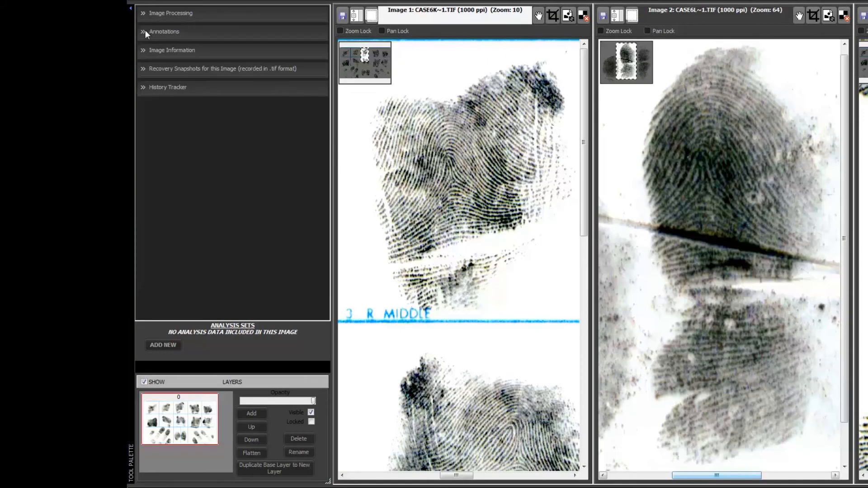
{"action": "left_click", "coordinate": [145, 31]}
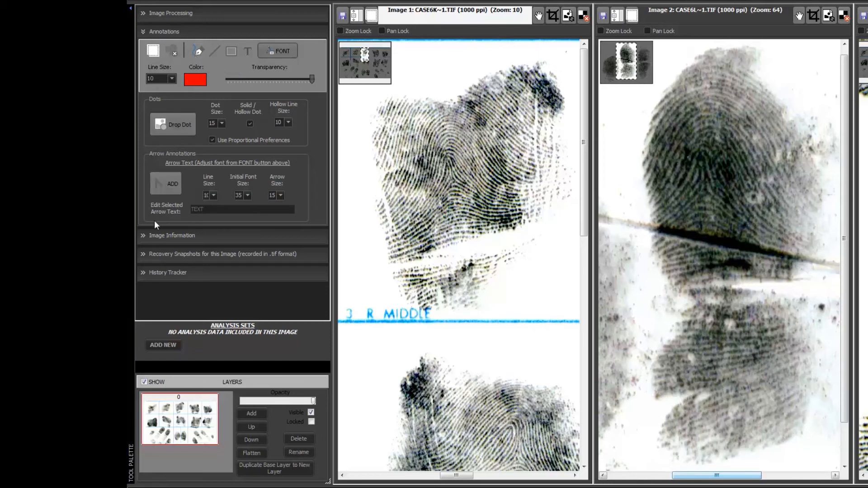
{"action": "left_click", "coordinate": [149, 236]}
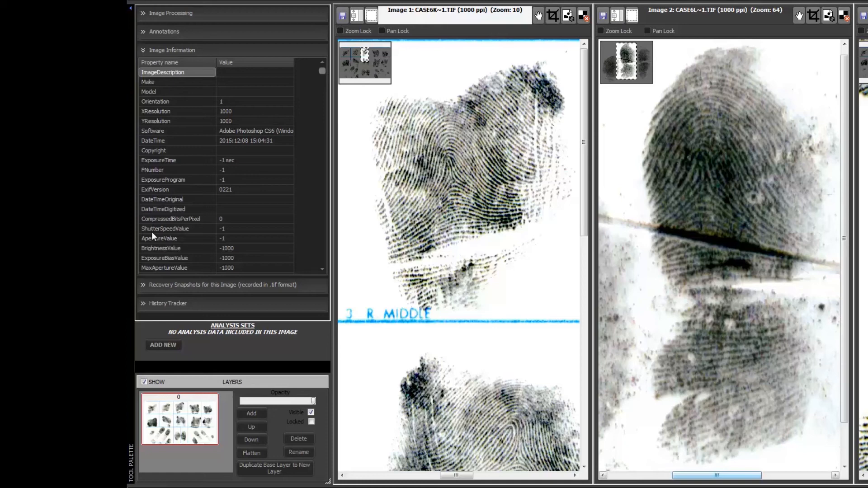
{"action": "left_click", "coordinate": [145, 286]}
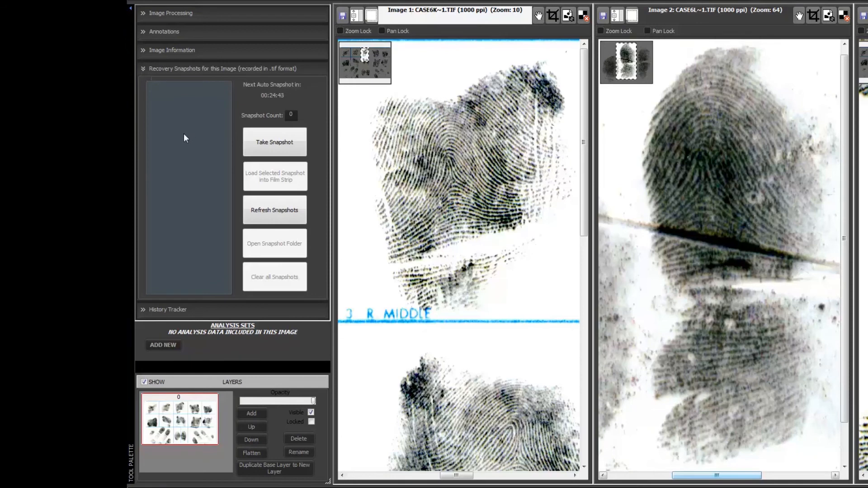
{"action": "left_click", "coordinate": [147, 309]}
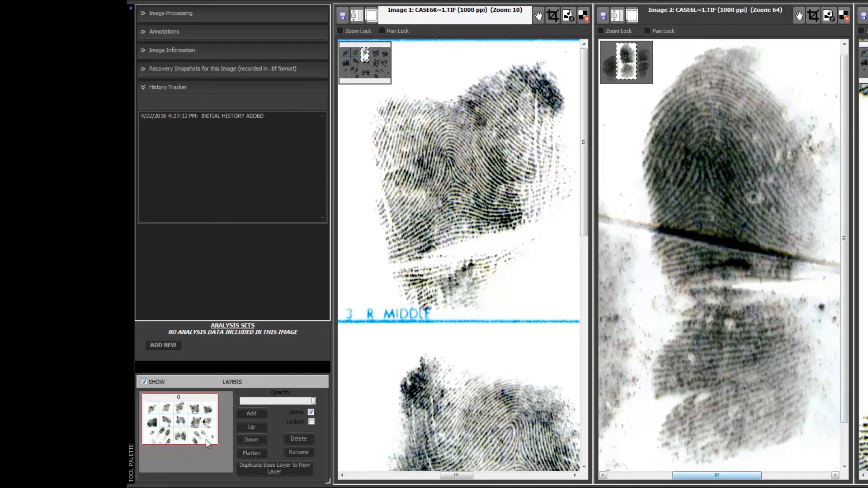
Hide the Layers controls in the tool palette and show them again.
{"action": "left_click", "coordinate": [144, 382]}
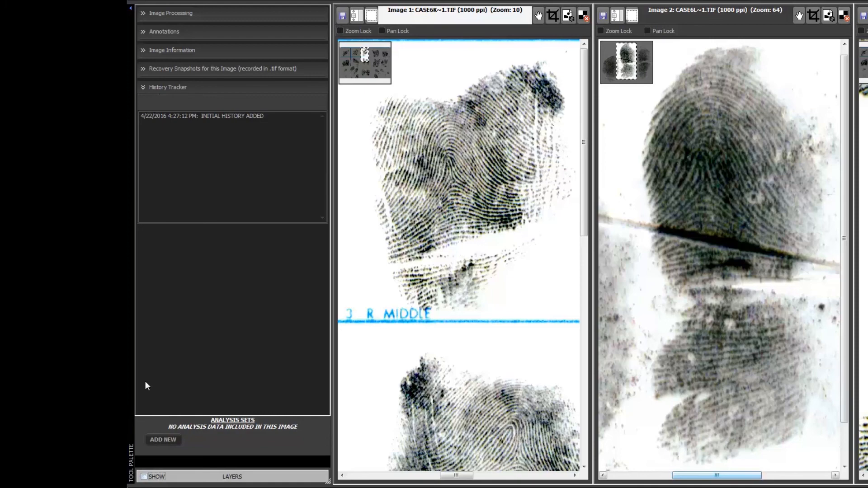
{"action": "left_click", "coordinate": [144, 477]}
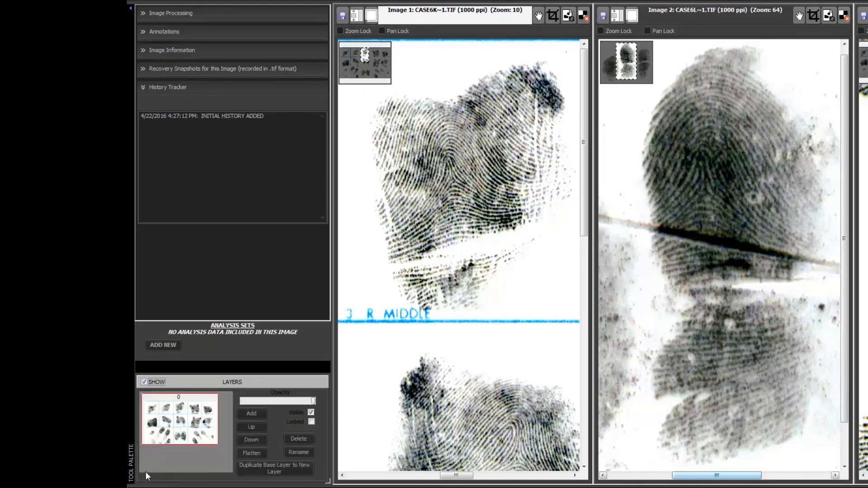